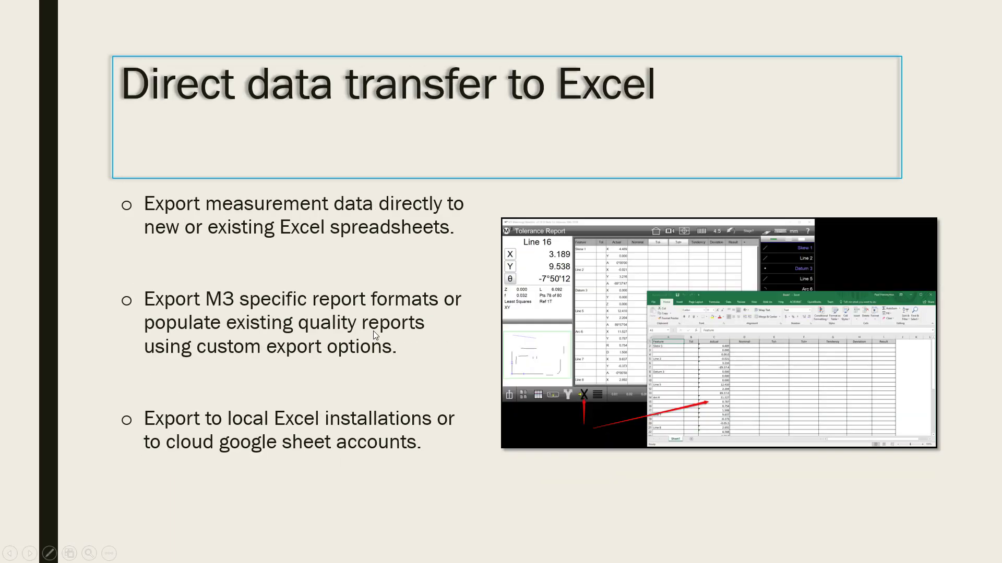
{"action": "left_click", "coordinate": [377, 333]}
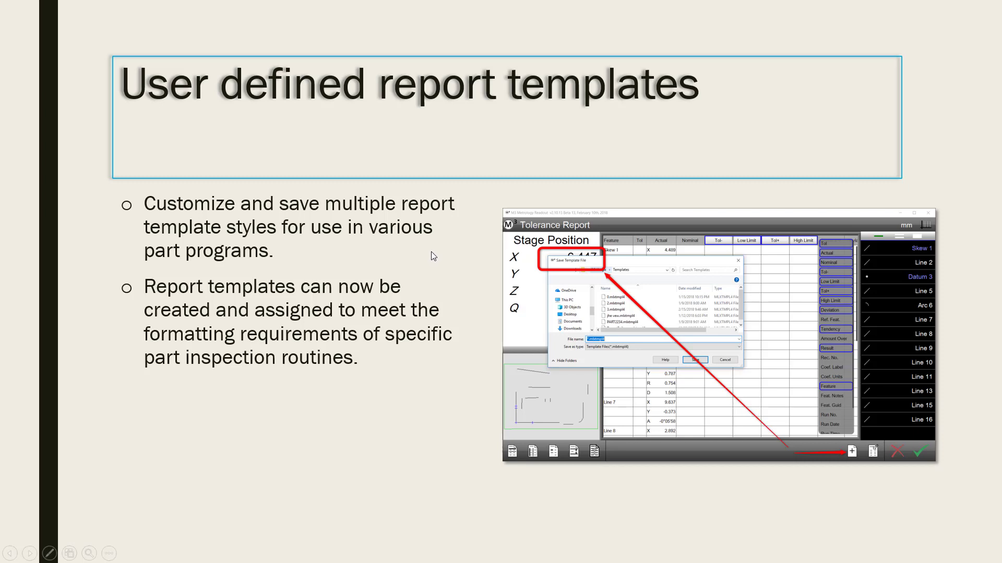
Advance the slideshow to the 'User defined report templates' slide and bring up the window switcher.
{"action": "key", "text": "alt+Tab"}
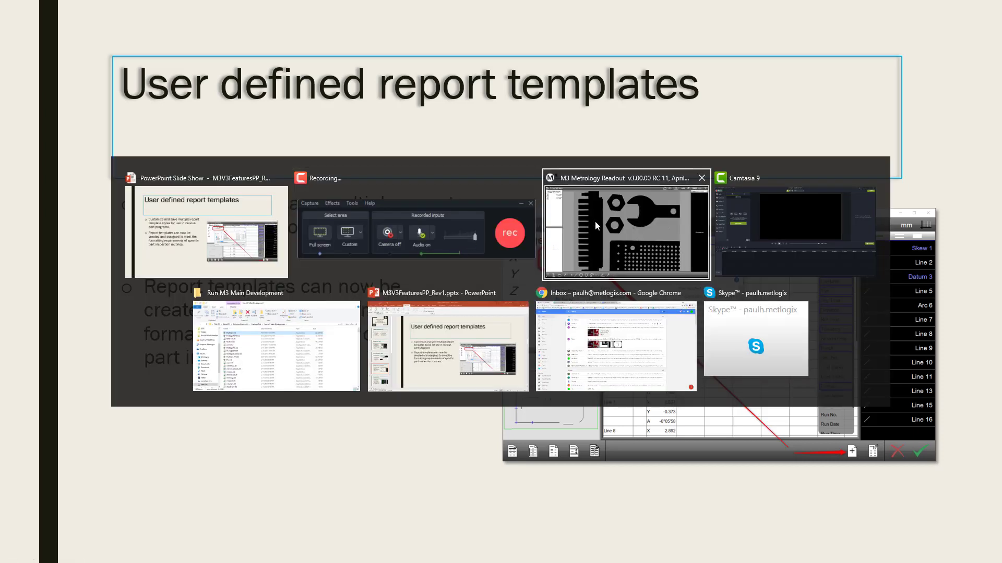
In M3, measure the handle's lower and top edges, the handle hole, and both jaw edges.
{"action": "left_click", "coordinate": [595, 221]}
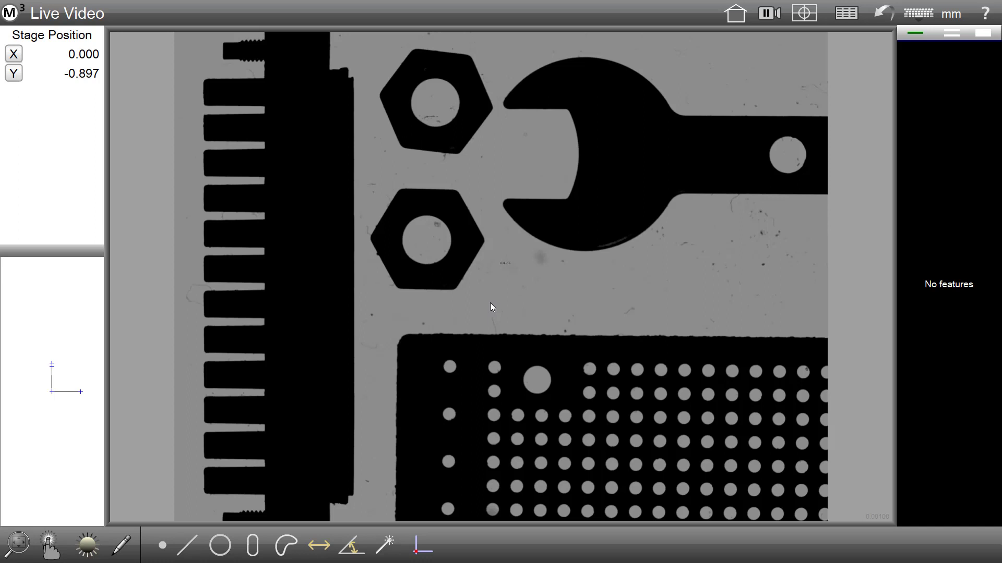
{"action": "left_click", "coordinate": [745, 193]}
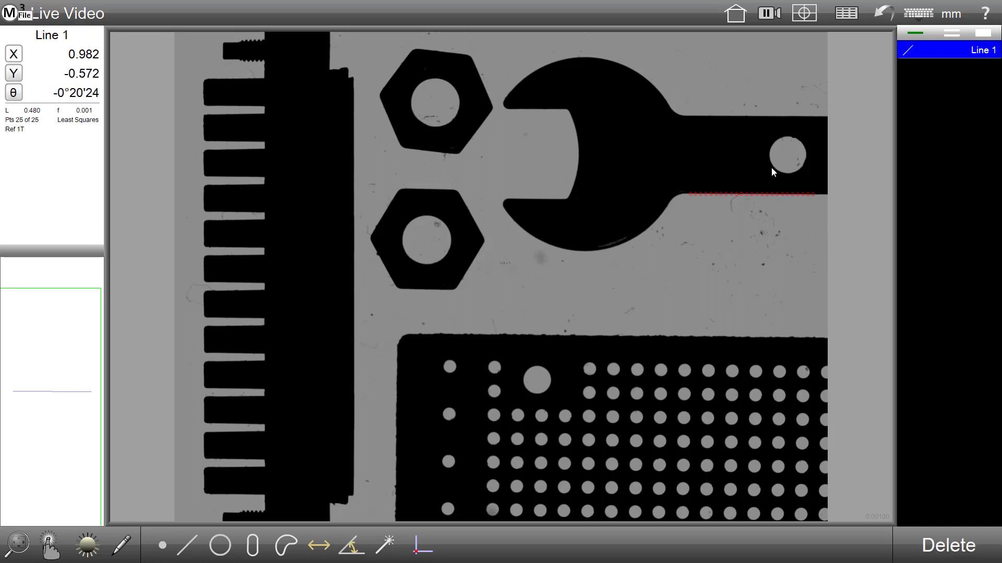
{"action": "left_click", "coordinate": [787, 154]}
{"action": "left_click", "coordinate": [747, 116]}
{"action": "left_click", "coordinate": [550, 115]}
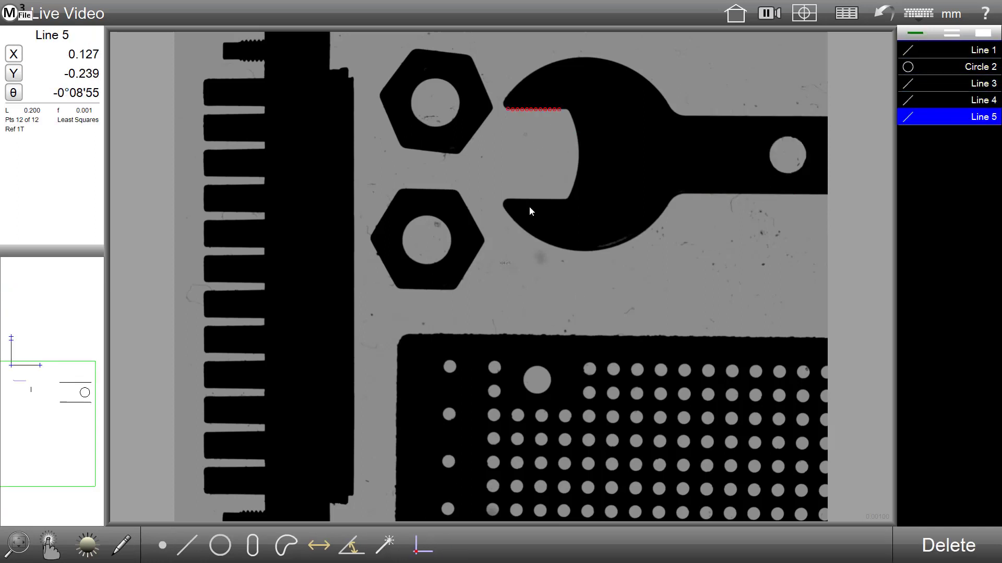
{"action": "left_click", "coordinate": [529, 205]}
Show the measured features in the tolerance report and leave column setup without changes.
{"action": "left_click", "coordinate": [834, 15]}
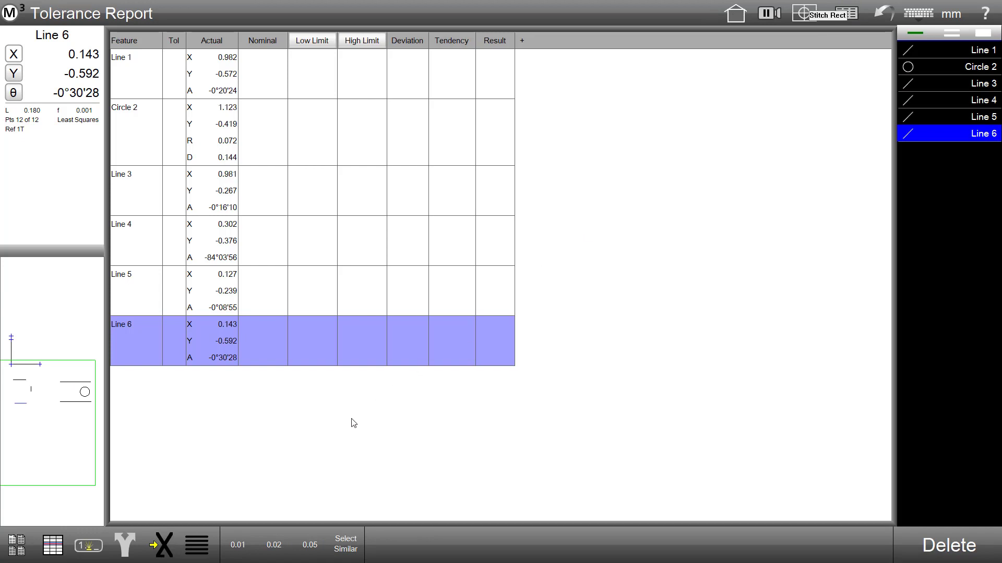
{"action": "left_click", "coordinate": [529, 52]}
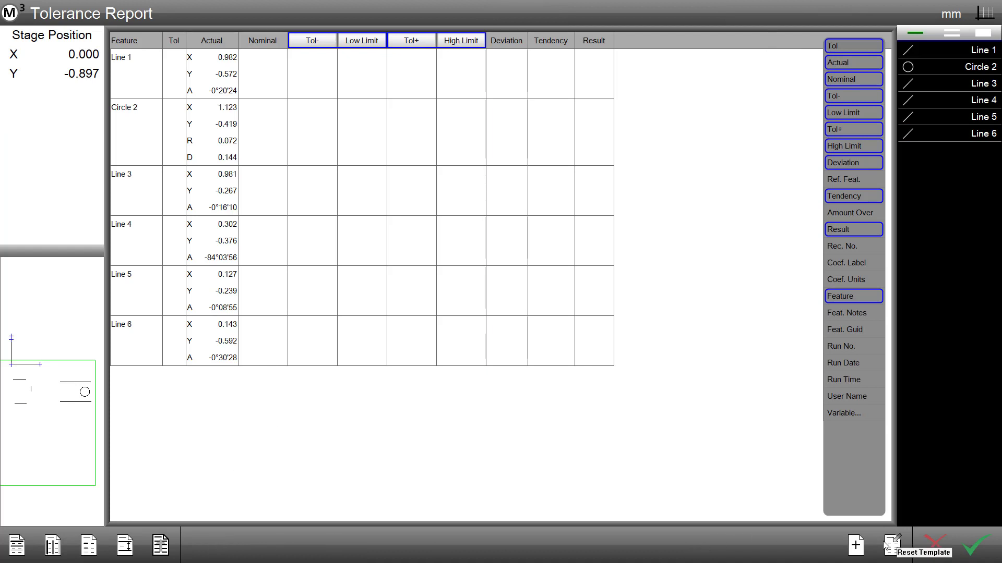
{"action": "left_click", "coordinate": [861, 548]}
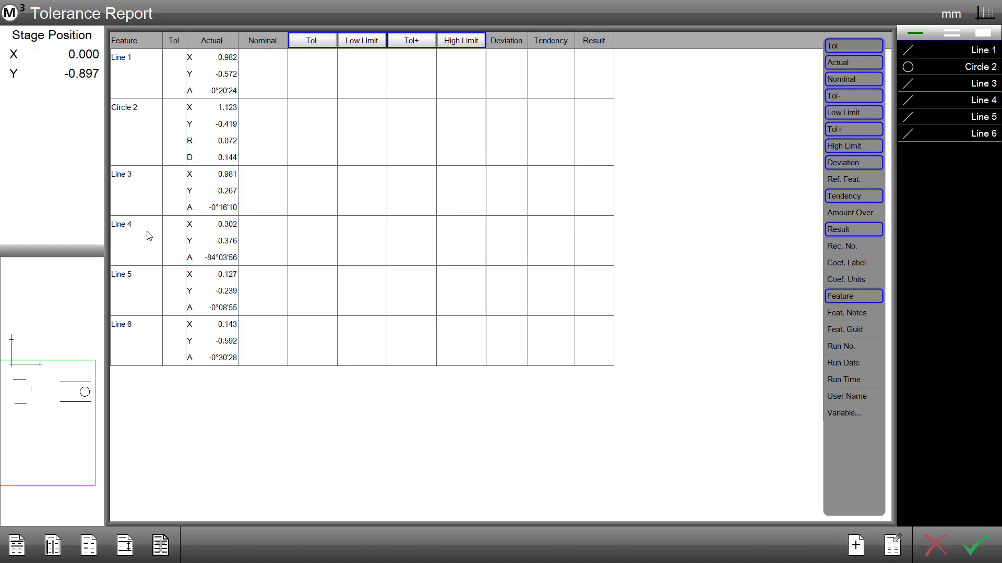
{"action": "left_click", "coordinate": [978, 546]}
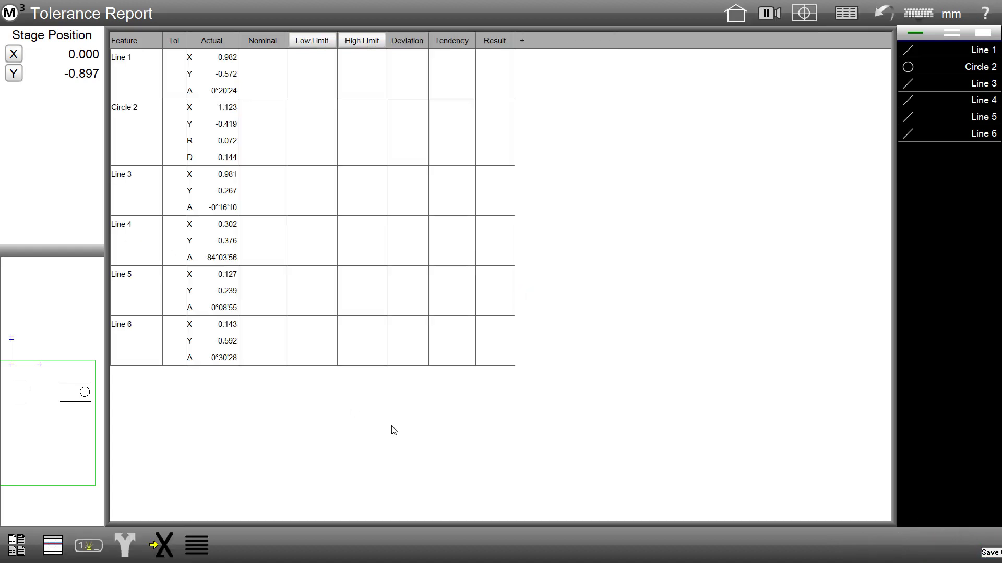
Load the Tolerance Report template and reopen its column setup.
{"action": "left_click", "coordinate": [18, 547]}
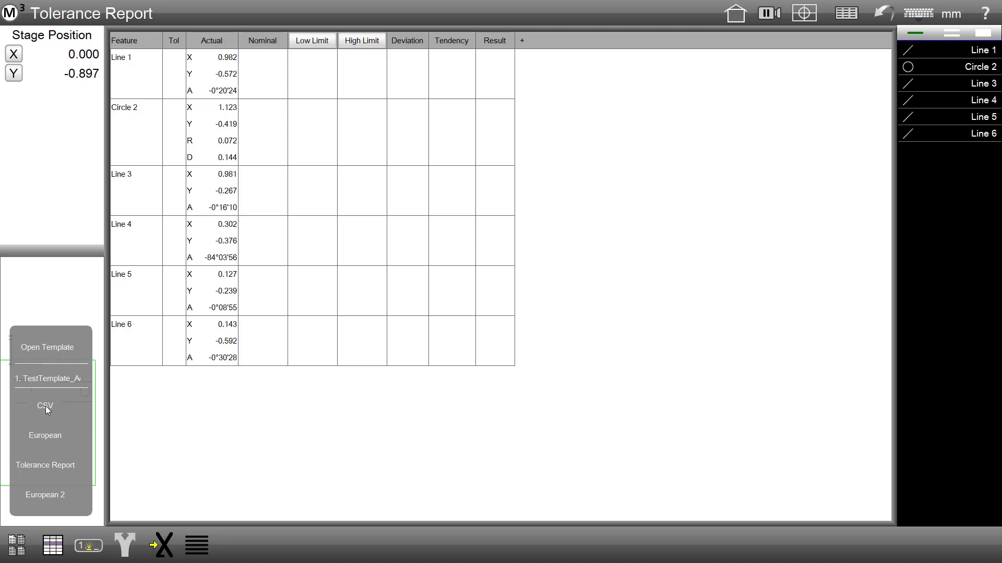
{"action": "left_click", "coordinate": [52, 462]}
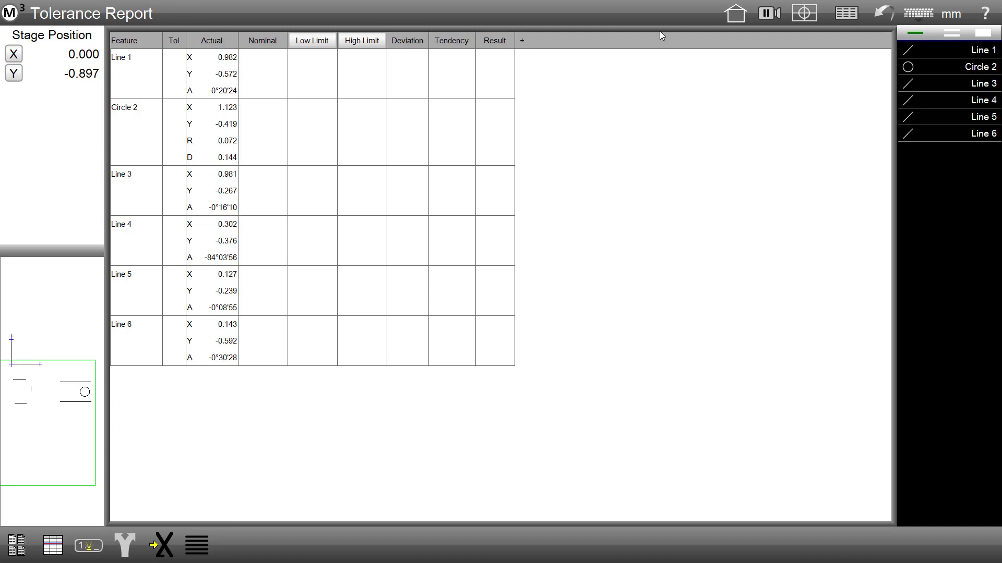
{"action": "left_click", "coordinate": [521, 41]}
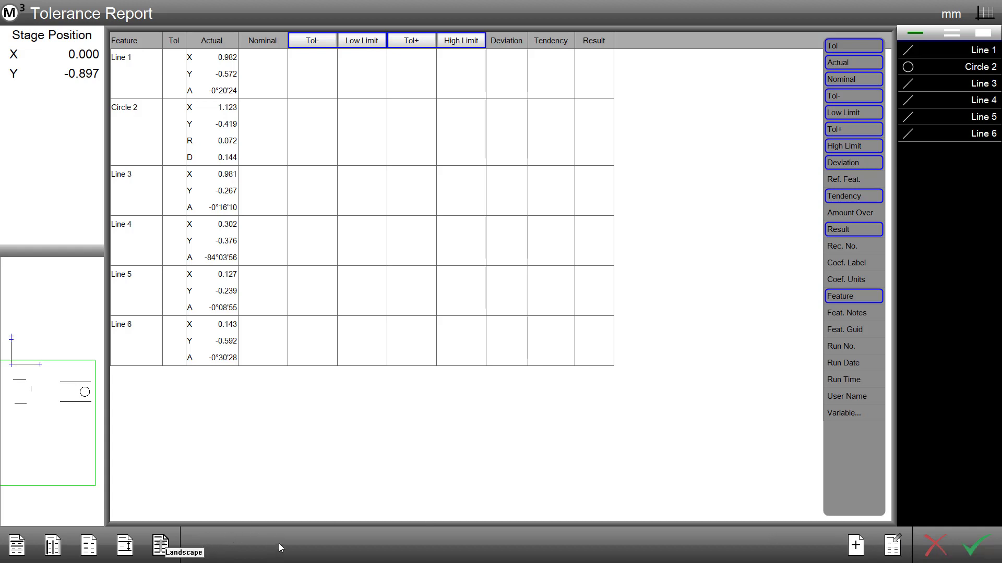
Save the current column layout as a new template file named Wrench_AB.
{"action": "left_click", "coordinate": [857, 549]}
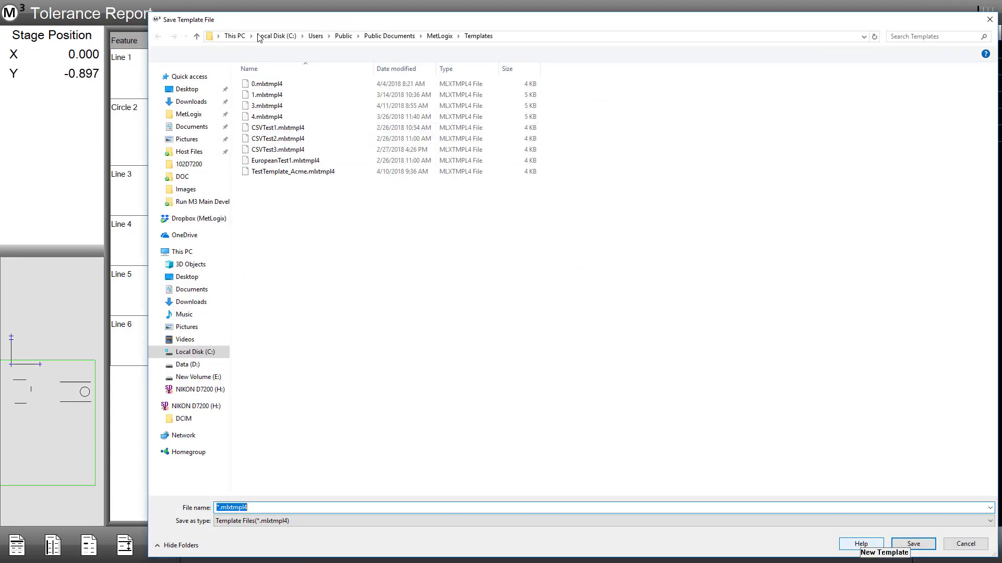
{"action": "mouse_move", "coordinate": [154, 19]}
{"action": "left_mouse_down"}
{"action": "mouse_move", "coordinate": [239, 113]}
{"action": "mouse_move", "coordinate": [232, 104]}
{"action": "left_mouse_up"}
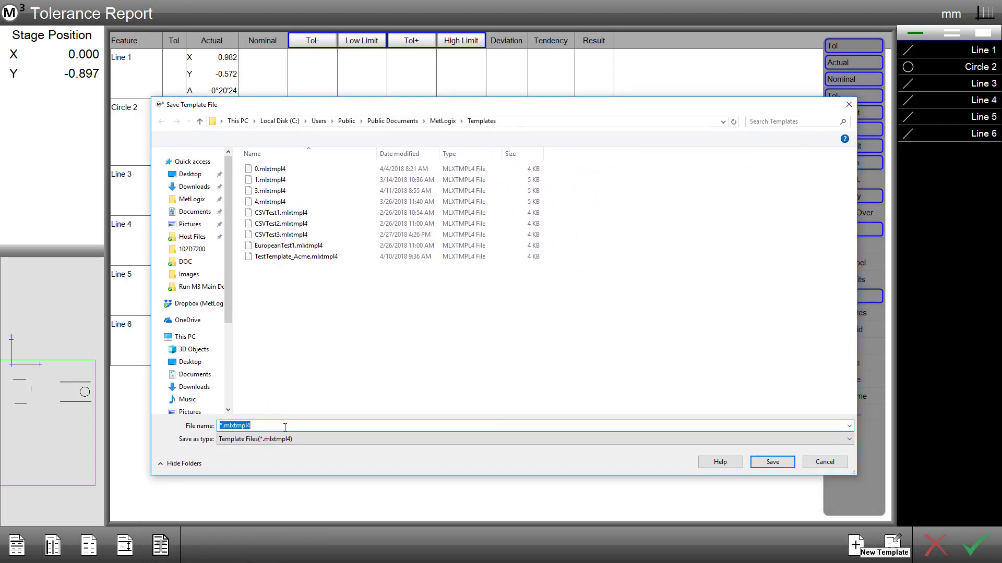
{"action": "type", "text": "Wre"}
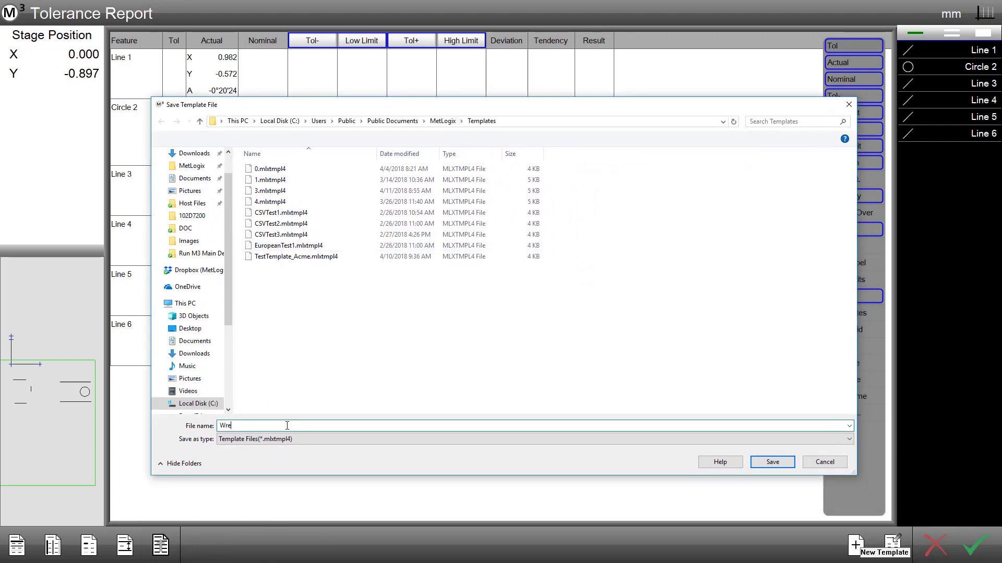
{"action": "type", "text": "nch_AB"}
{"action": "left_click", "coordinate": [756, 467]}
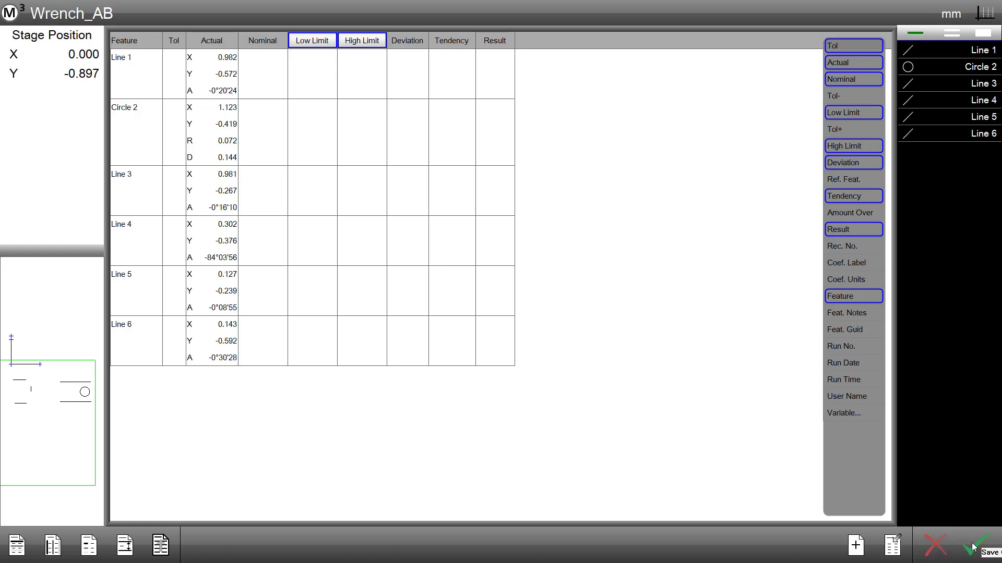
Apply the template layout and confirm Wrench_AB.mlxtmpl4 is listed under Open Template.
{"action": "left_click", "coordinate": [973, 548]}
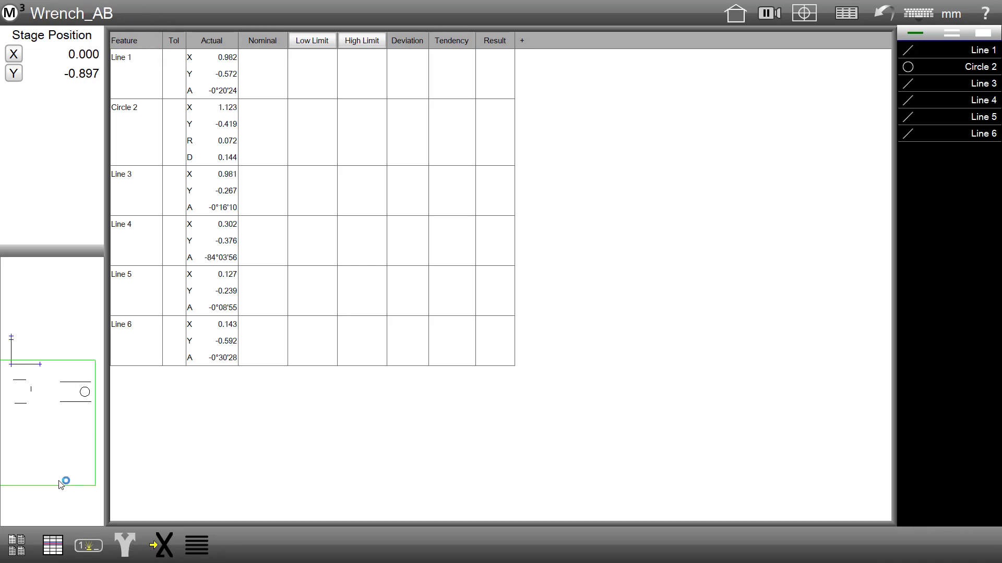
{"action": "left_click", "coordinate": [24, 544]}
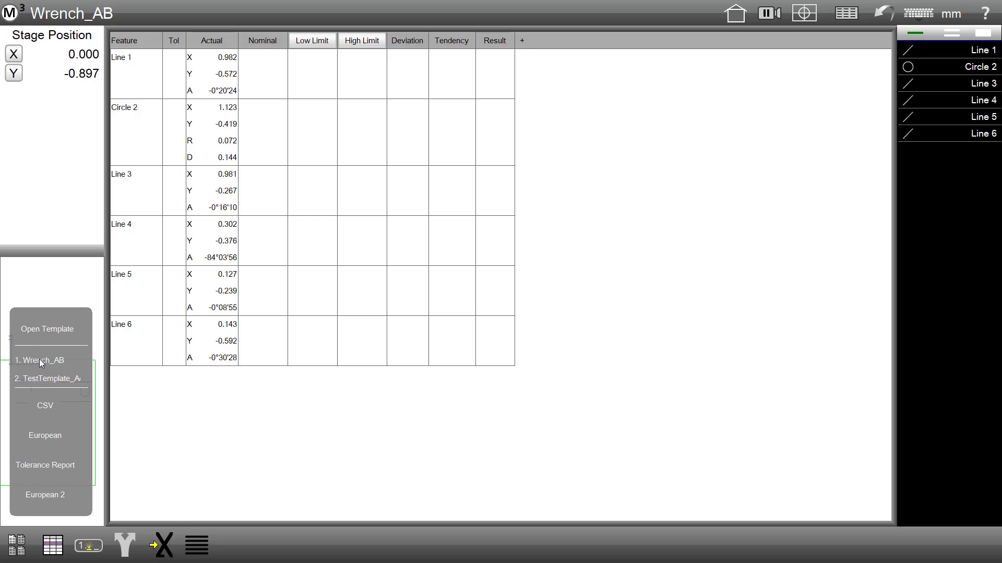
{"action": "left_click", "coordinate": [46, 331]}
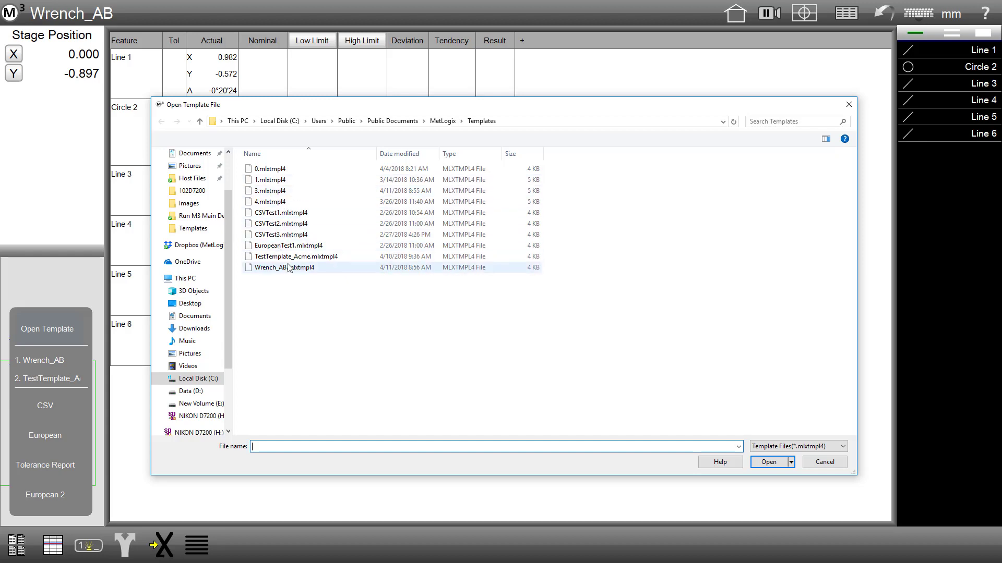
{"action": "left_click", "coordinate": [825, 462]}
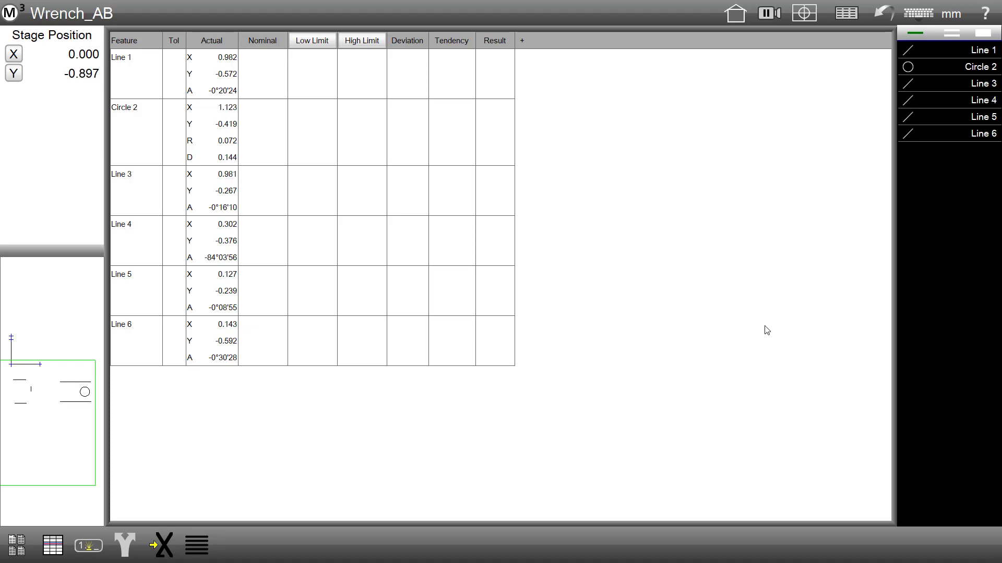
Export the measurement data from the Output flyout, then play back the part program.
{"action": "left_click", "coordinate": [125, 546]}
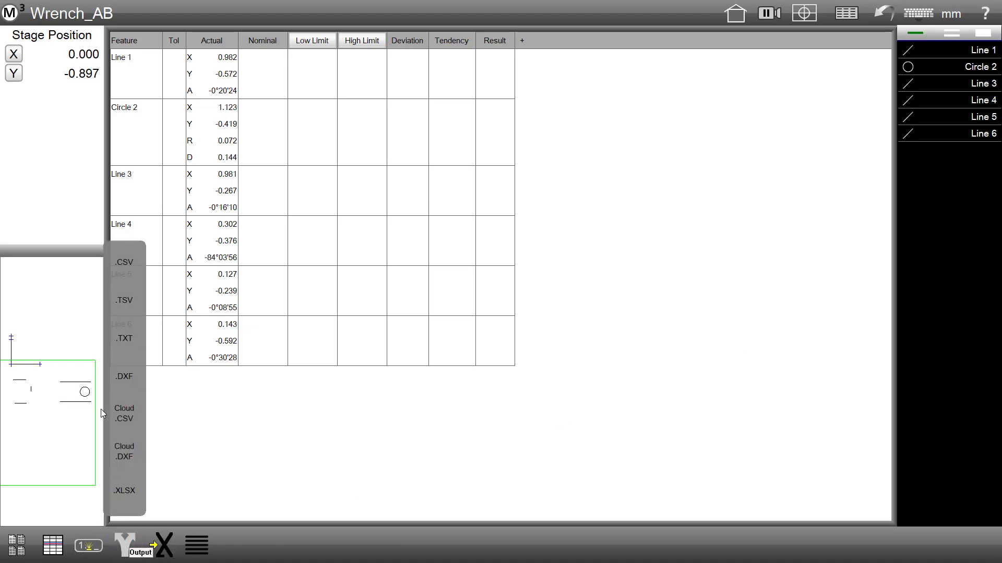
{"action": "left_click", "coordinate": [123, 261]}
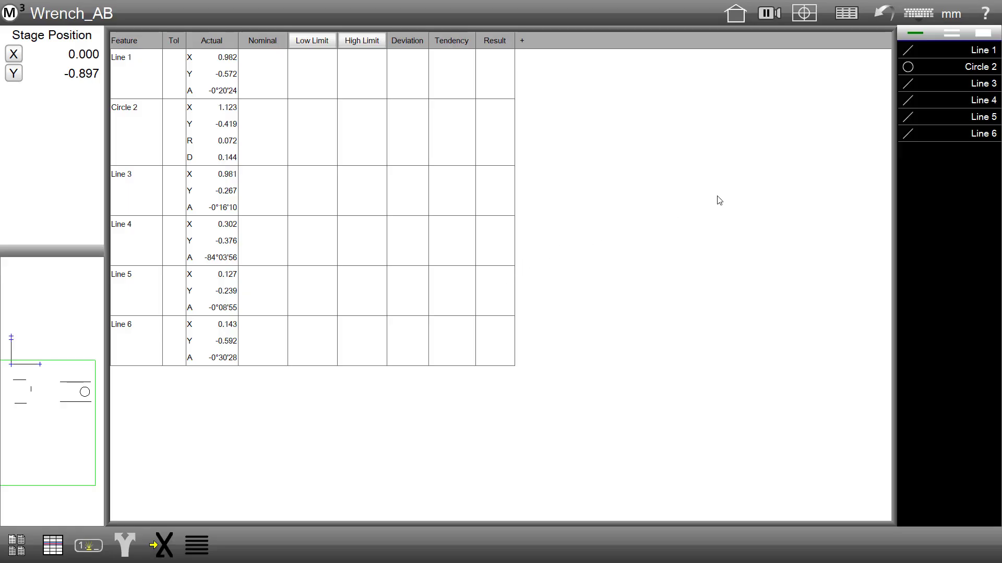
{"action": "left_click", "coordinate": [12, 13]}
{"action": "left_click", "coordinate": [78, 59]}
In Edit mode, set the program's CSV export step to use the Wrench_AB template.
{"action": "left_click", "coordinate": [964, 88]}
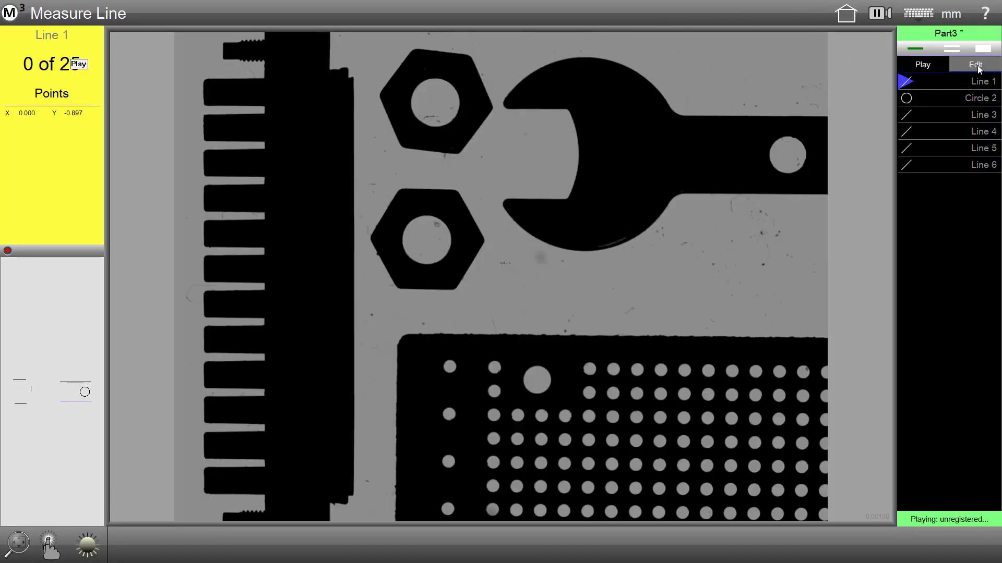
{"action": "left_click", "coordinate": [964, 247]}
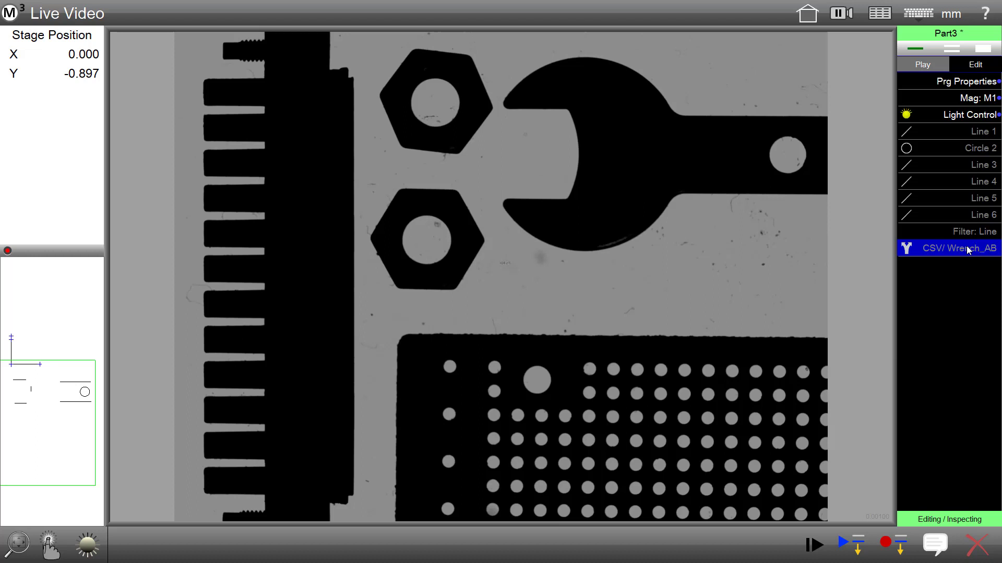
{"action": "left_click", "coordinate": [964, 246]}
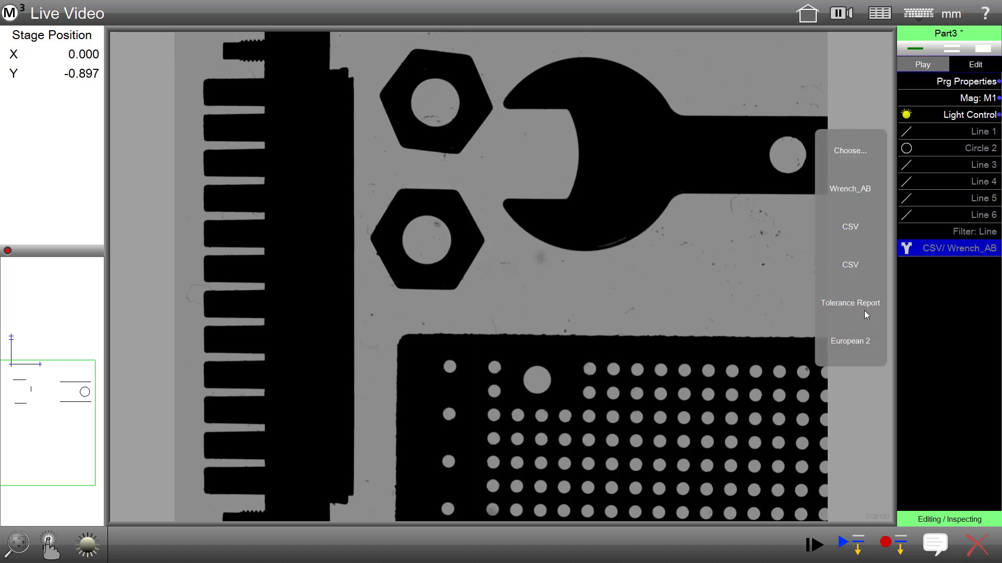
{"action": "left_click", "coordinate": [947, 270]}
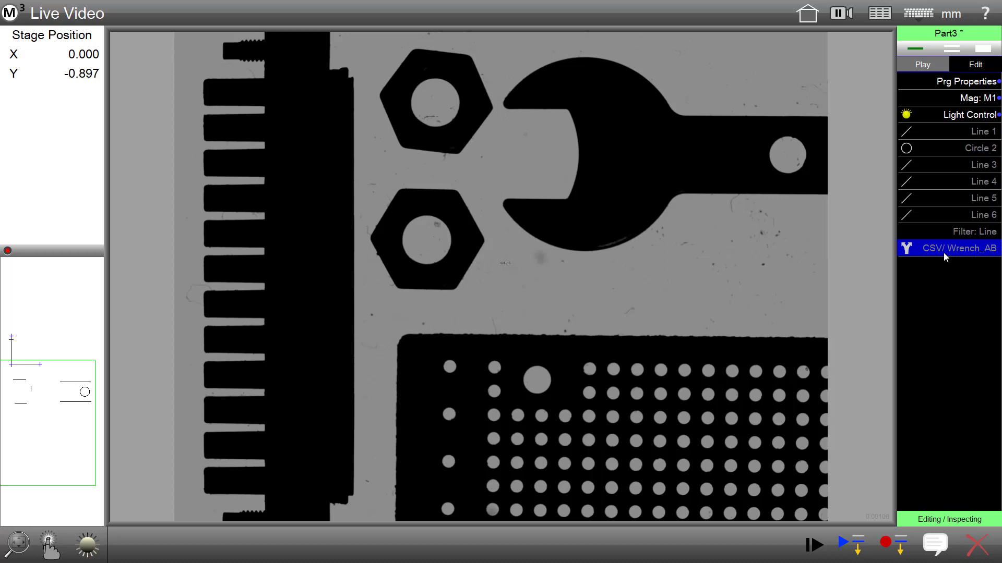